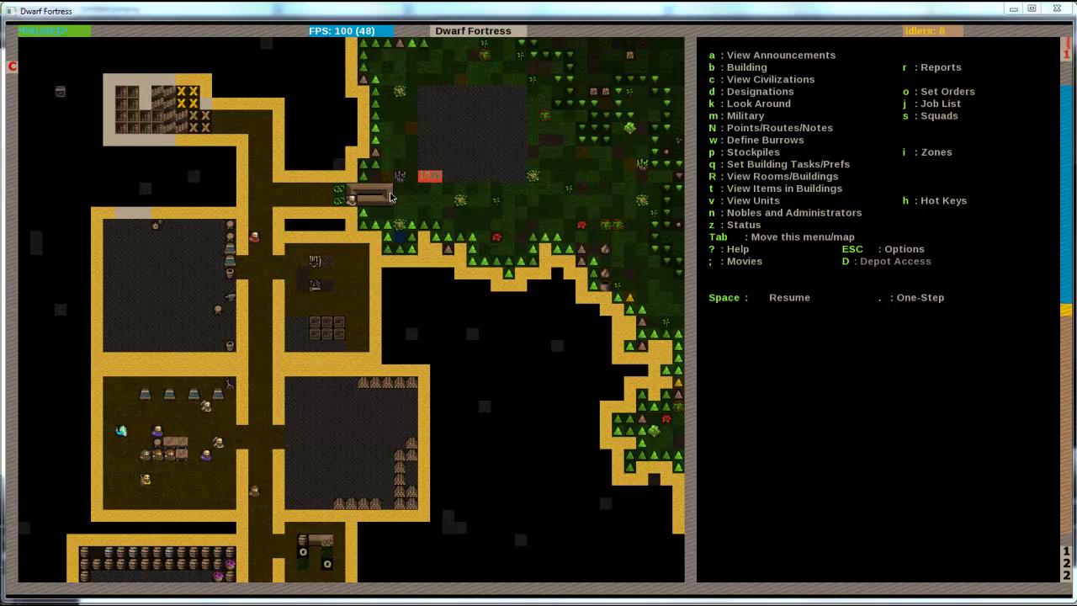
Switch to the Lazy Newb Pack launcher and run the DwarfTherapist.exe utility.
{"action": "key", "text": "alt+Tab"}
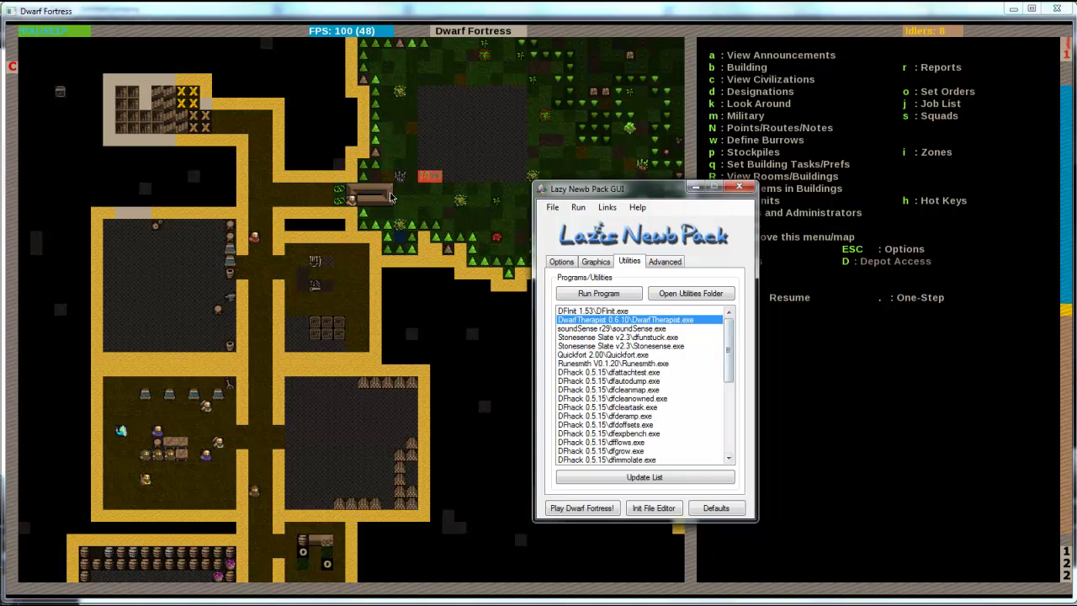
{"action": "key", "text": "Return"}
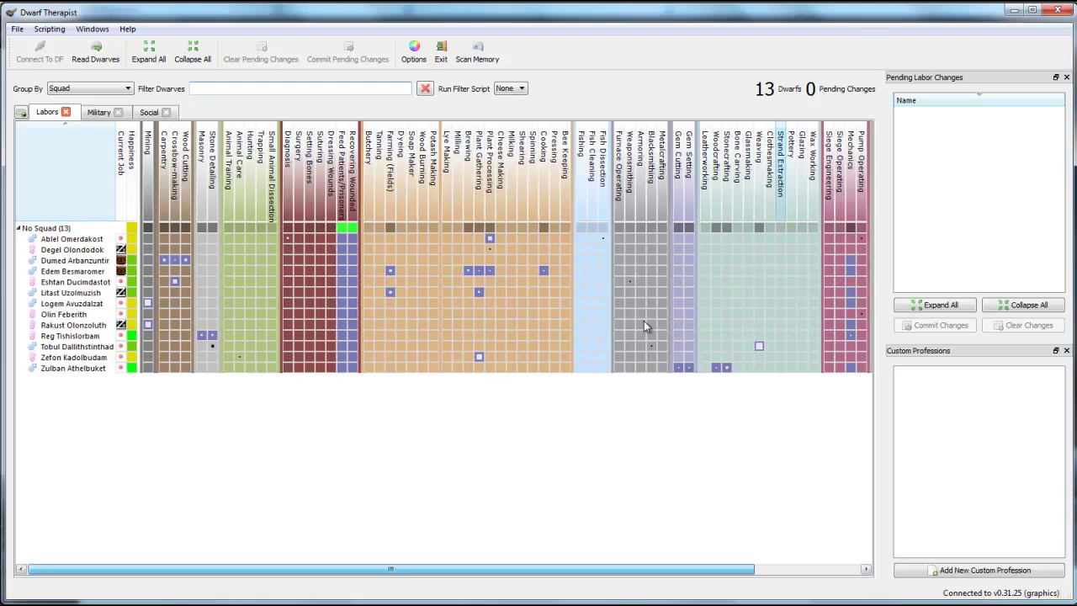
Look through the dwarves' labor, military and social skill grids, ending back at the labors.
{"action": "scroll", "coordinate": [644, 321], "scroll_direction": "right", "scroll_amount": 4}
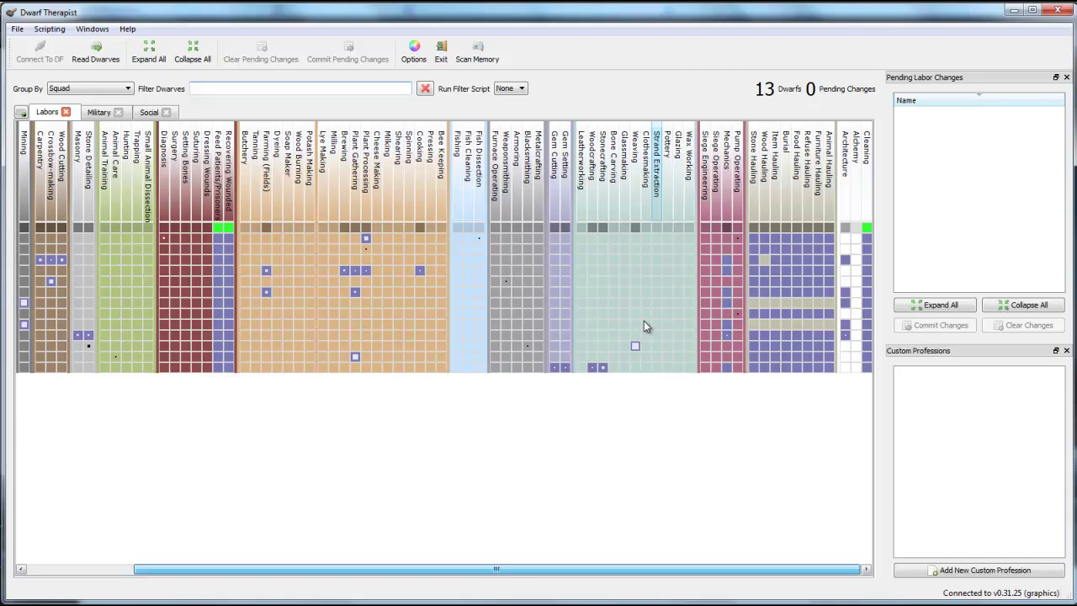
{"action": "scroll", "coordinate": [644, 326], "scroll_direction": "left", "scroll_amount": 5}
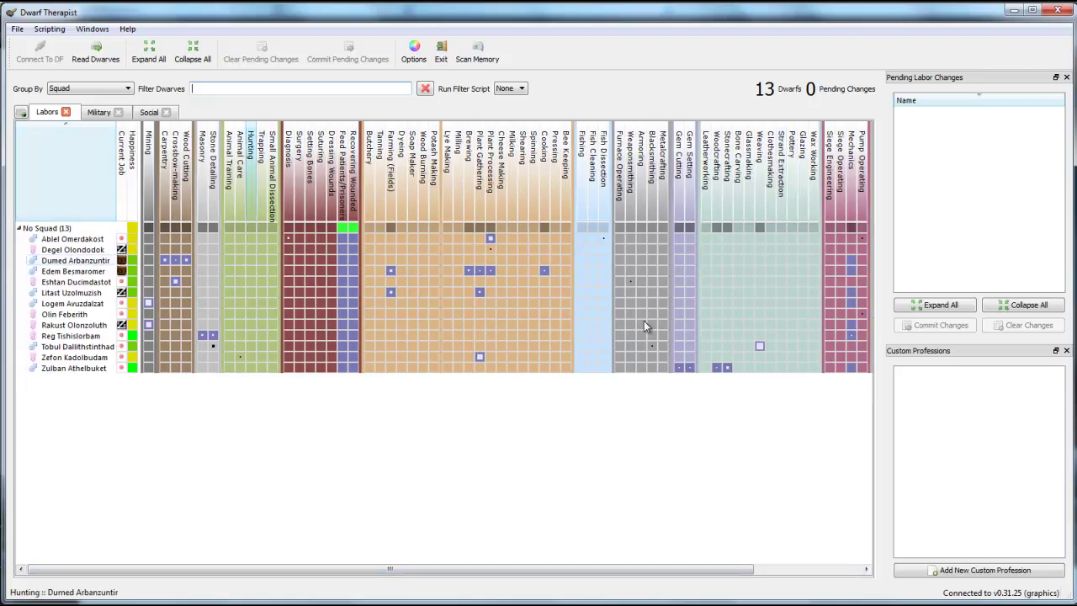
{"action": "key", "text": "ctrl+Tab"}
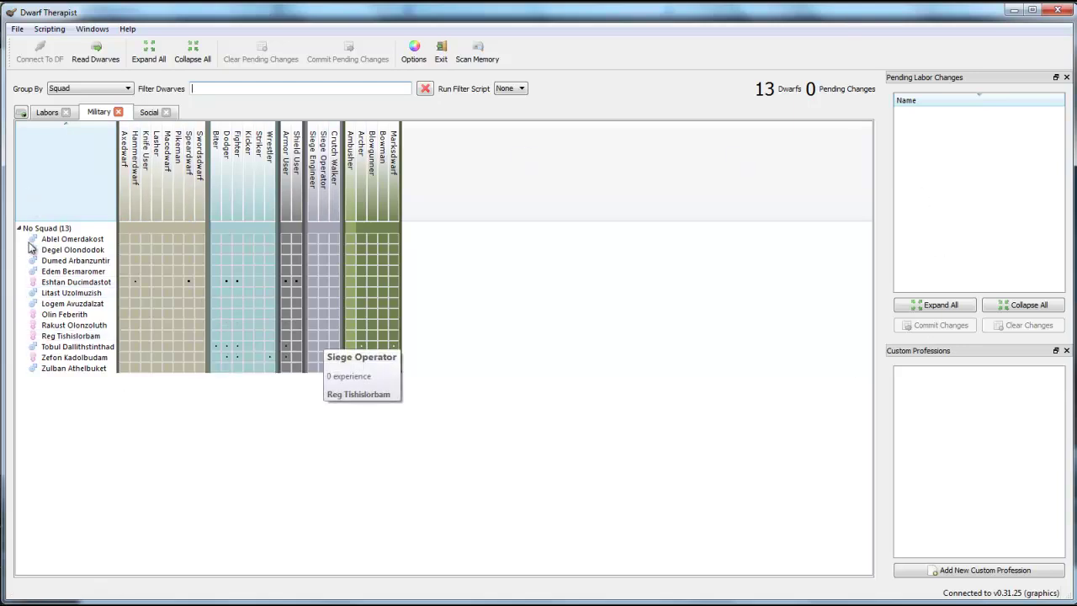
{"action": "key", "text": "ctrl+Tab"}
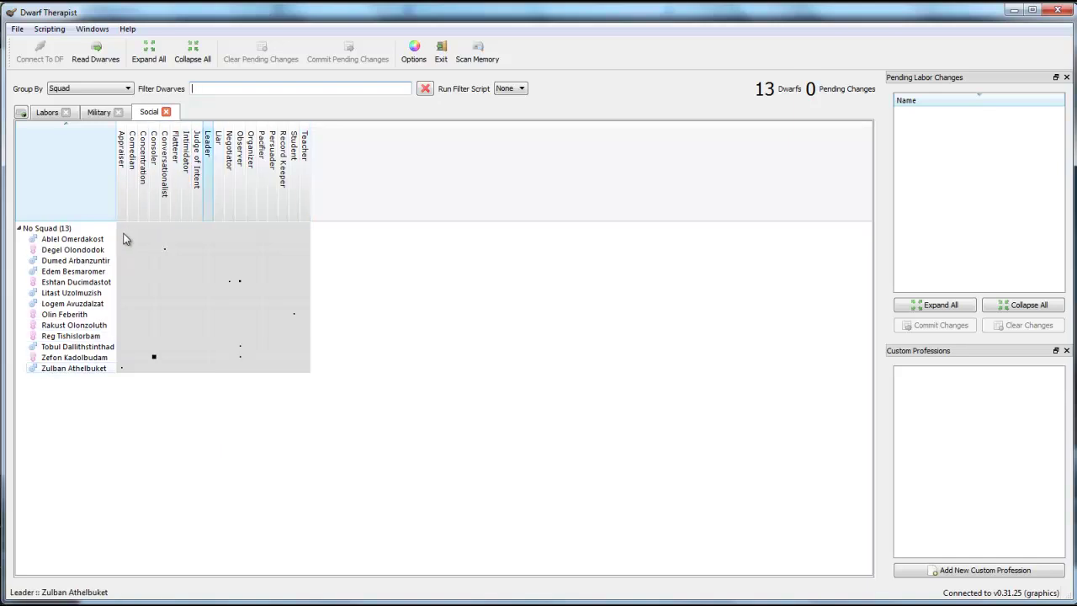
{"action": "left_click", "coordinate": [154, 357]}
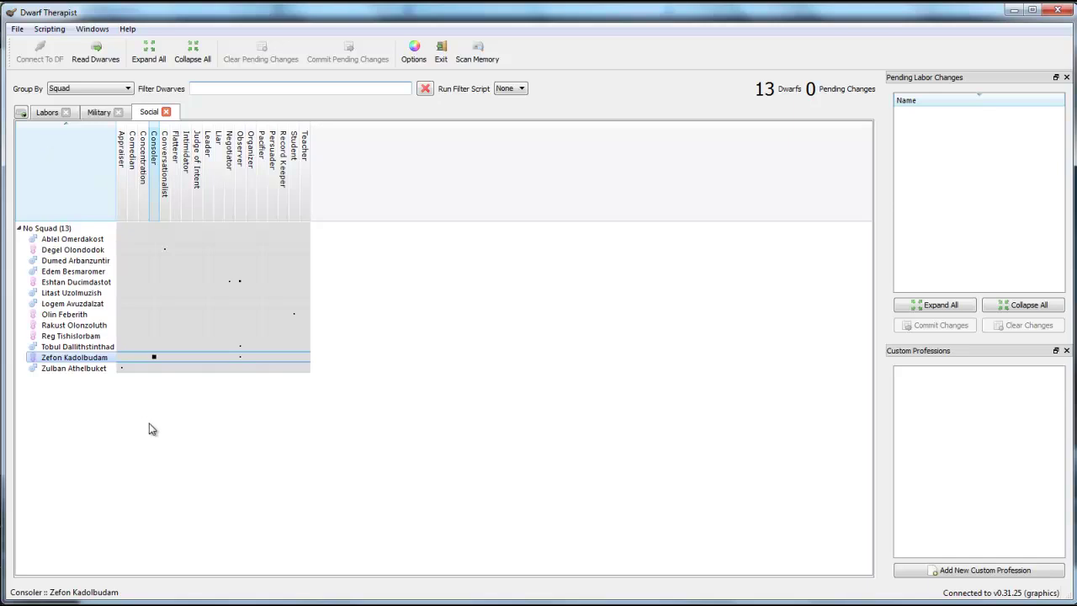
{"action": "left_click", "coordinate": [143, 260]}
{"action": "key", "text": "ctrl+shift+Tab"}
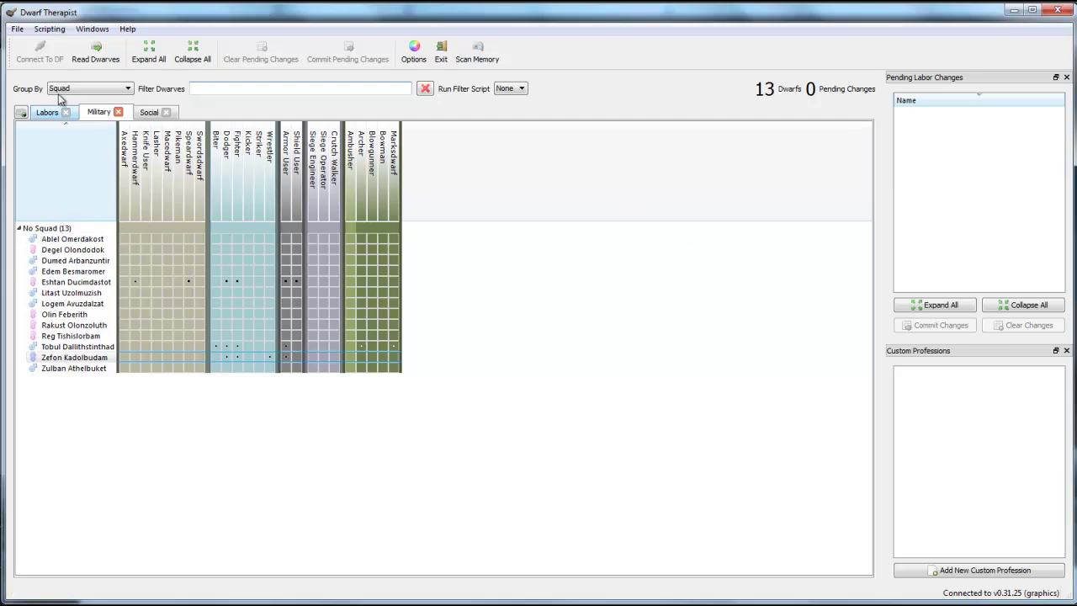
{"action": "left_click", "coordinate": [991, 97]}
{"action": "key", "text": "ctrl+shift+Tab"}
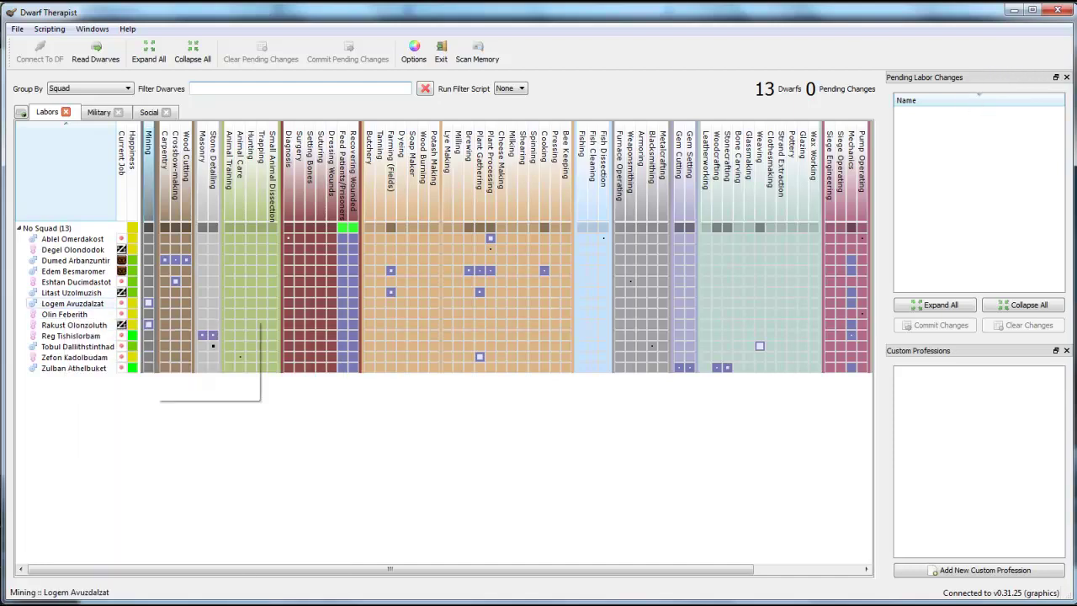
Inspect the mining skill and the hauling labors of the first dwarf with Mining enabled.
{"action": "mouse_move", "coordinate": [148, 303]}
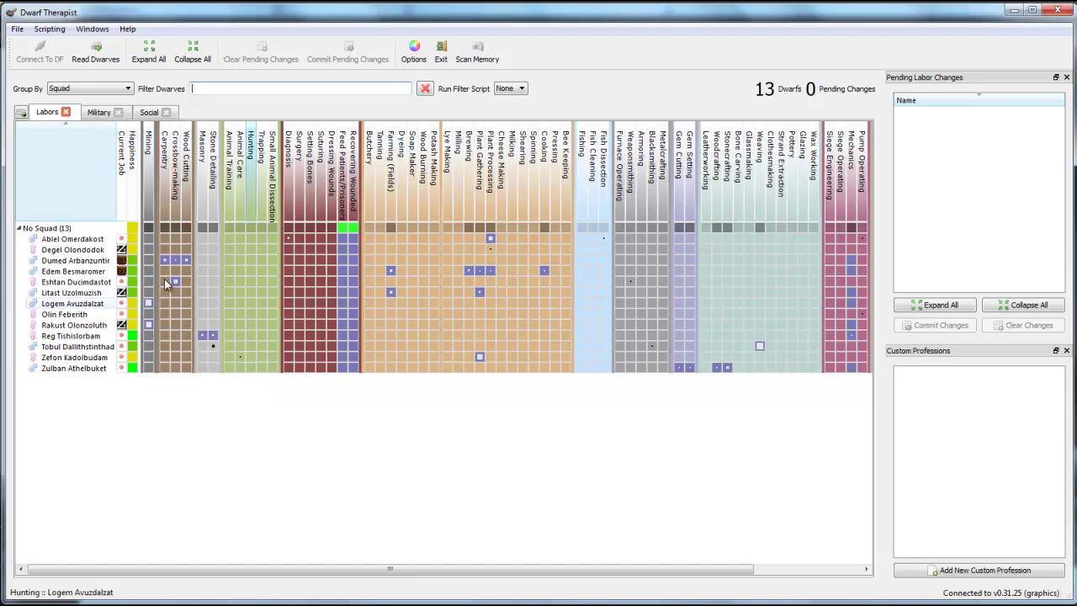
{"action": "left_click", "coordinate": [71, 303]}
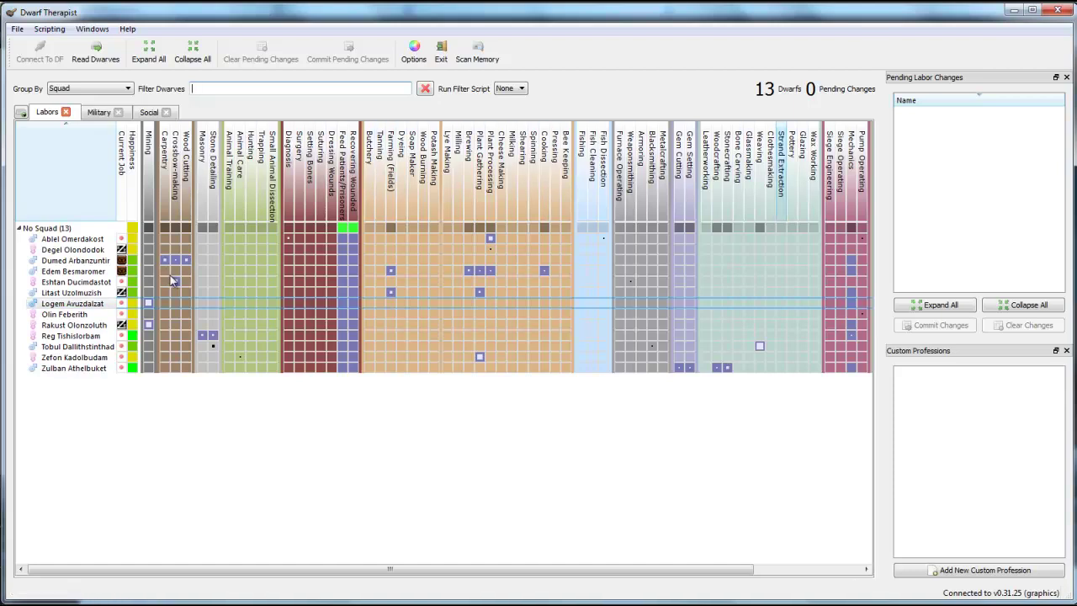
{"action": "scroll", "coordinate": [171, 280], "scroll_direction": "right", "scroll_amount": 3}
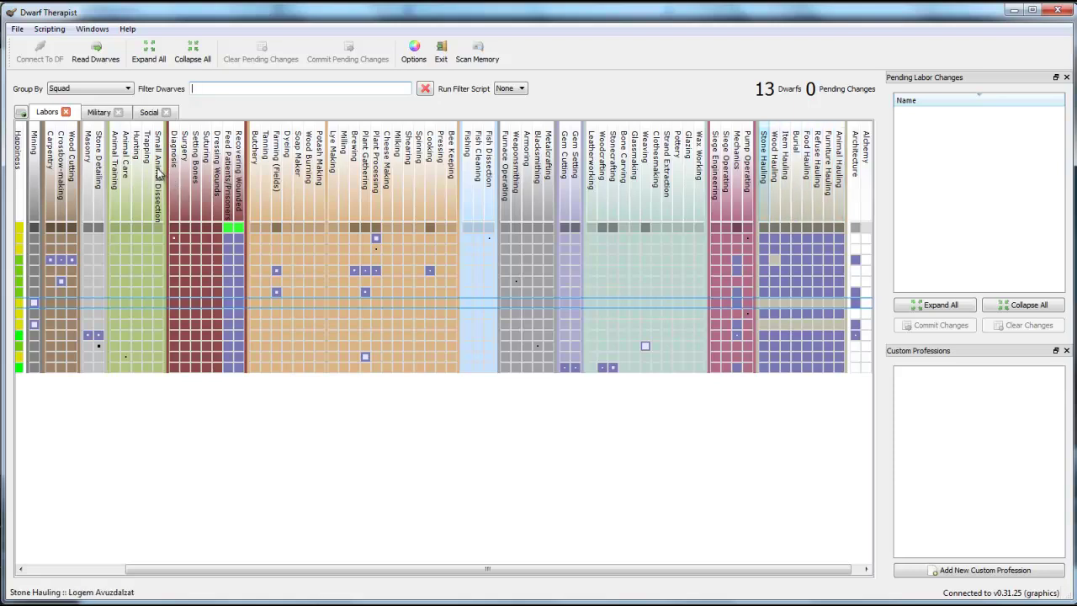
{"action": "scroll", "coordinate": [145, 160], "scroll_direction": "left", "scroll_amount": 3}
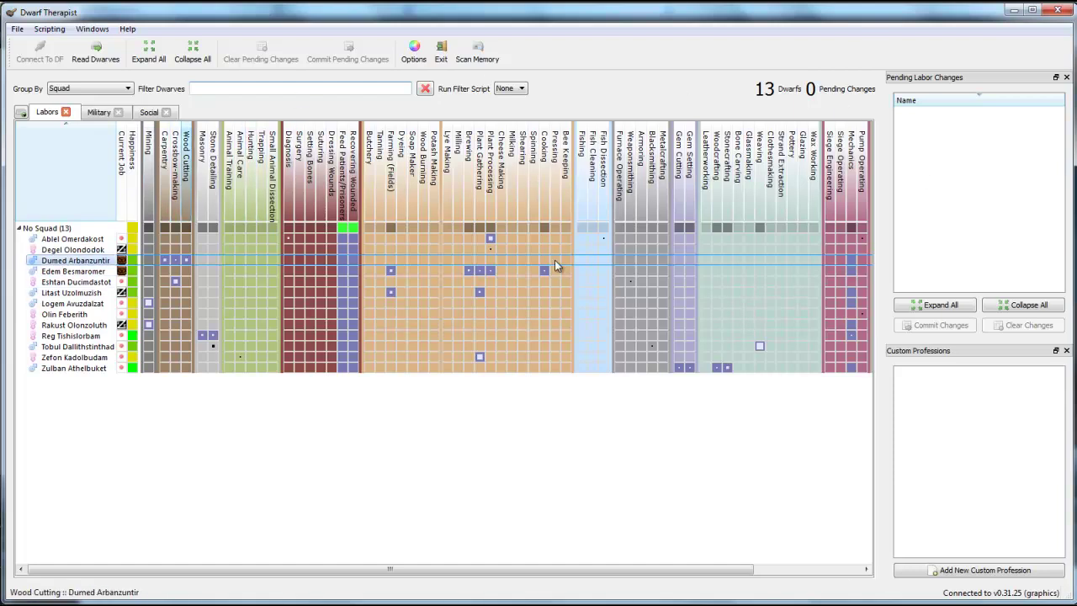
Try enabling Wood Hauling for the dwarf assigned to Carpentry and Wood Cutting, and discard the pending change.
{"action": "scroll", "coordinate": [651, 214], "scroll_direction": "right", "scroll_amount": 5}
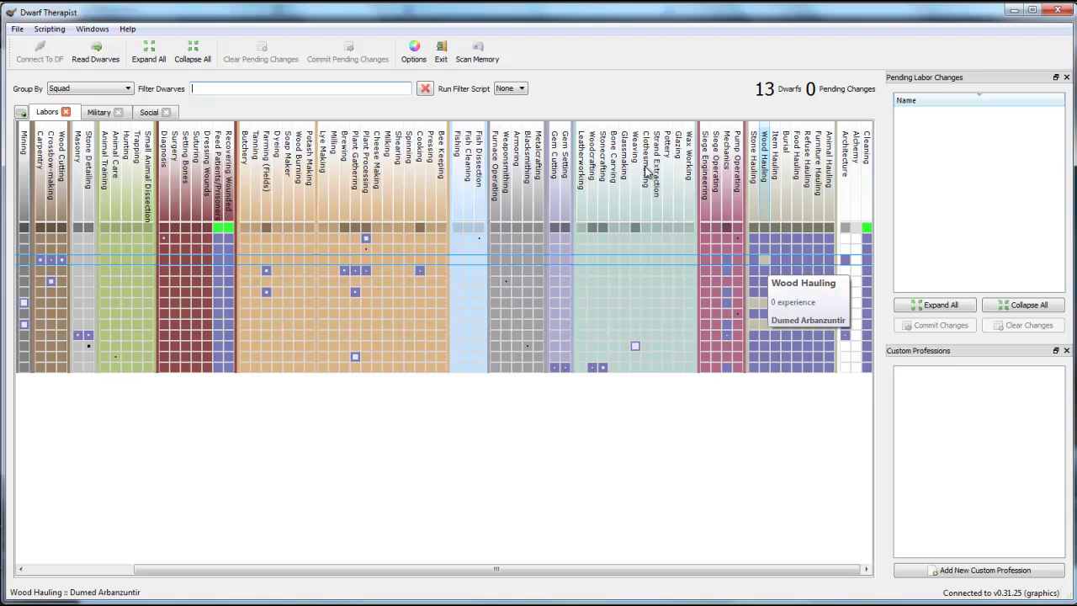
{"action": "left_click", "coordinate": [764, 260]}
{"action": "left_click", "coordinate": [764, 259]}
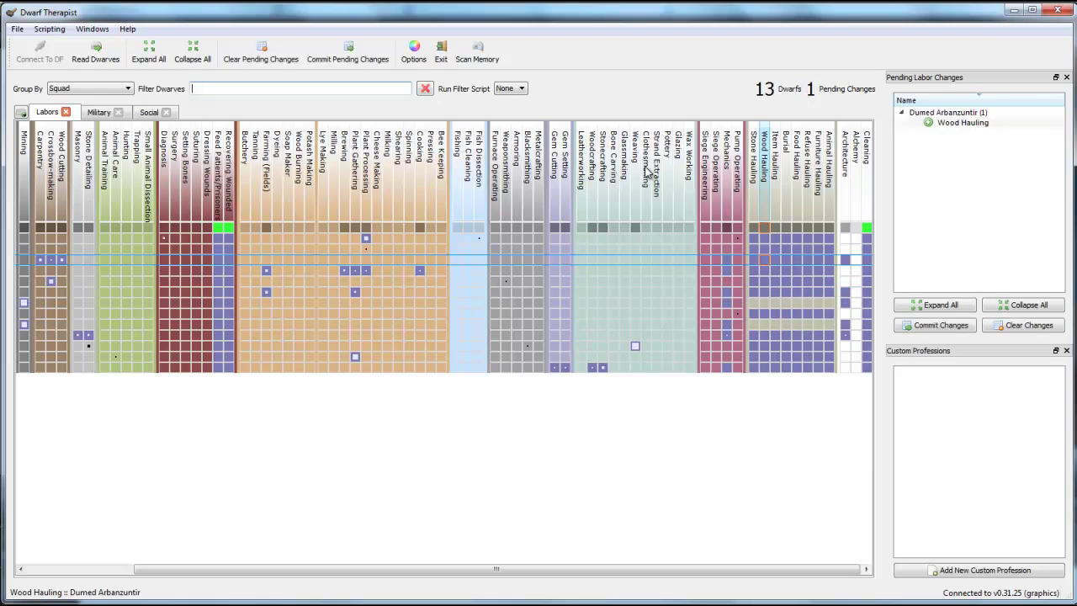
{"action": "key", "text": "ctrl+c"}
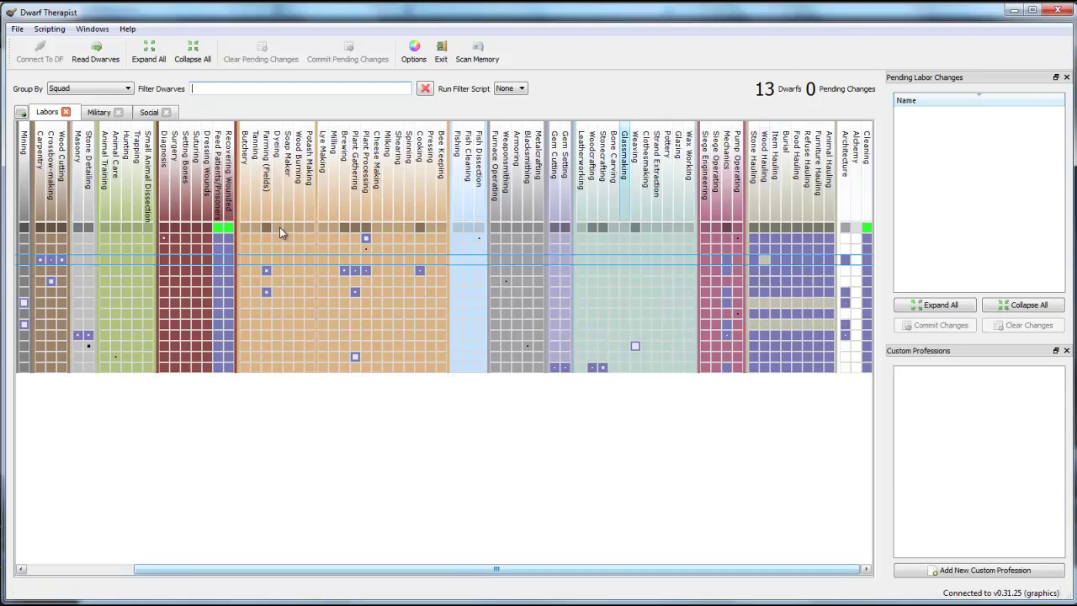
Compare the dwarves' skilled labors with their hauling labors across the full labor grid.
{"action": "scroll", "coordinate": [281, 236], "scroll_direction": "left", "scroll_amount": 5}
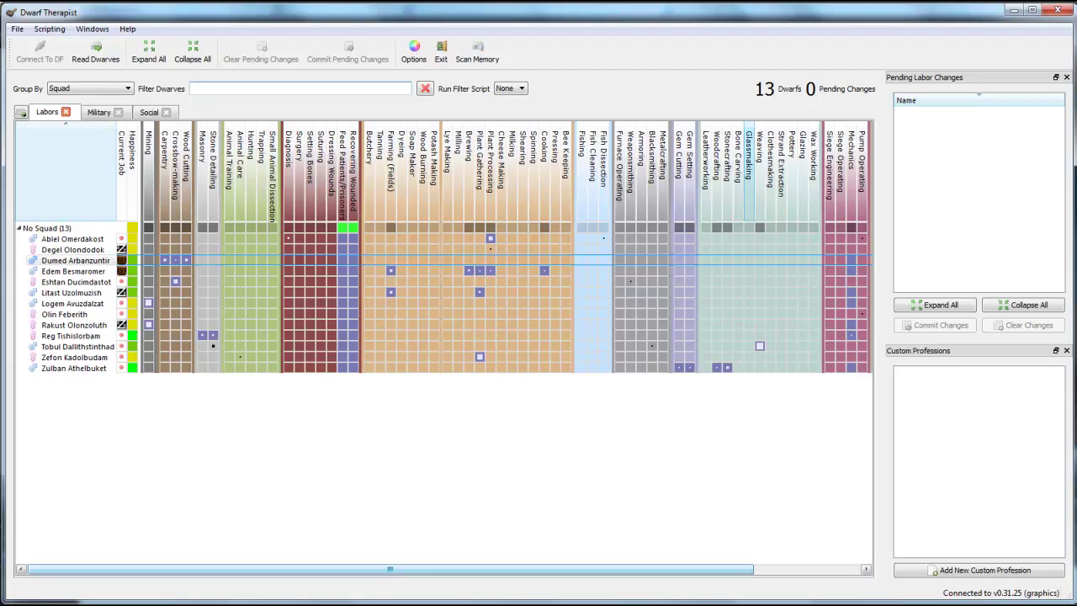
{"action": "scroll", "coordinate": [390, 569], "scroll_direction": "right", "scroll_amount": 3}
{"action": "scroll", "coordinate": [390, 569], "scroll_direction": "left", "scroll_amount": 3}
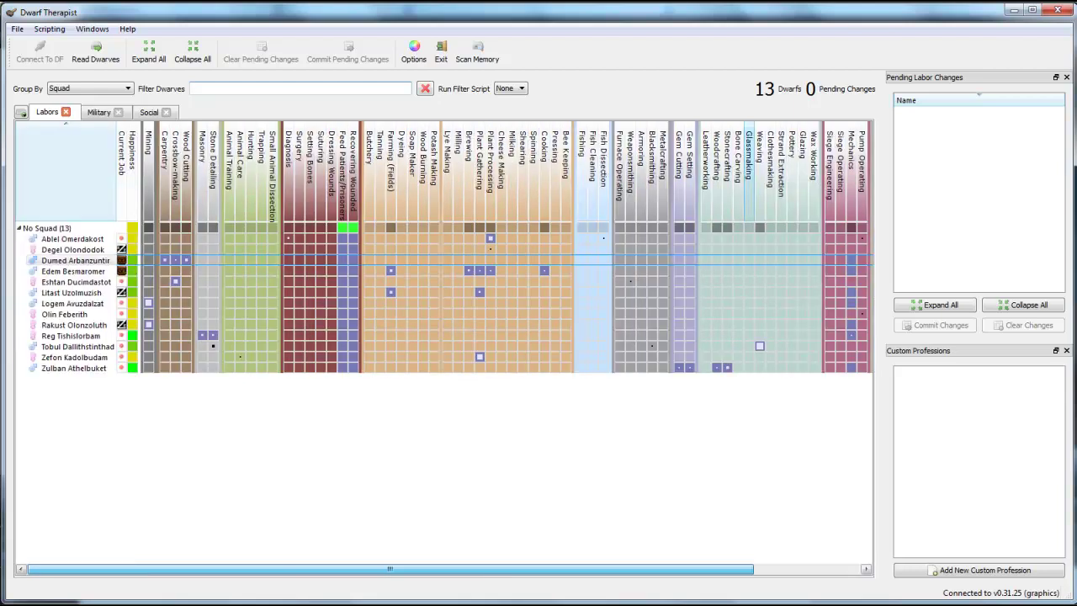
{"action": "scroll", "coordinate": [389, 569], "scroll_direction": "right", "scroll_amount": 3}
{"action": "scroll", "coordinate": [389, 569], "scroll_direction": "left", "scroll_amount": 3}
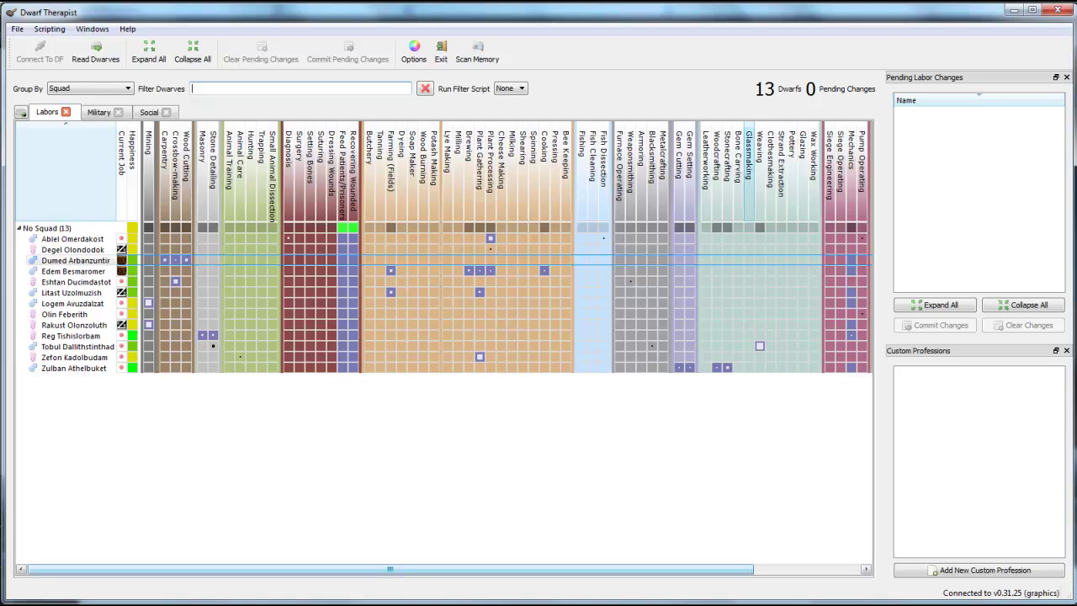
{"action": "scroll", "coordinate": [753, 260], "scroll_direction": "right", "scroll_amount": 3}
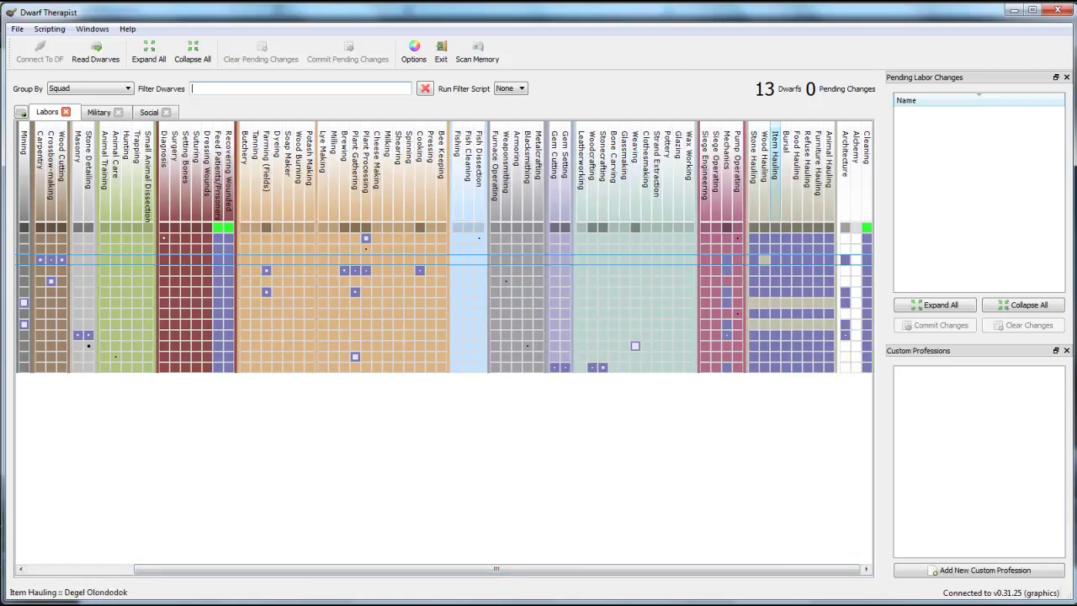
Enable Wood Cutting for the dwarves in the first six rows that lack it and disable Mining for the seventh-row dwarf.
{"action": "scroll", "coordinate": [764, 260], "scroll_direction": "left", "scroll_amount": 3}
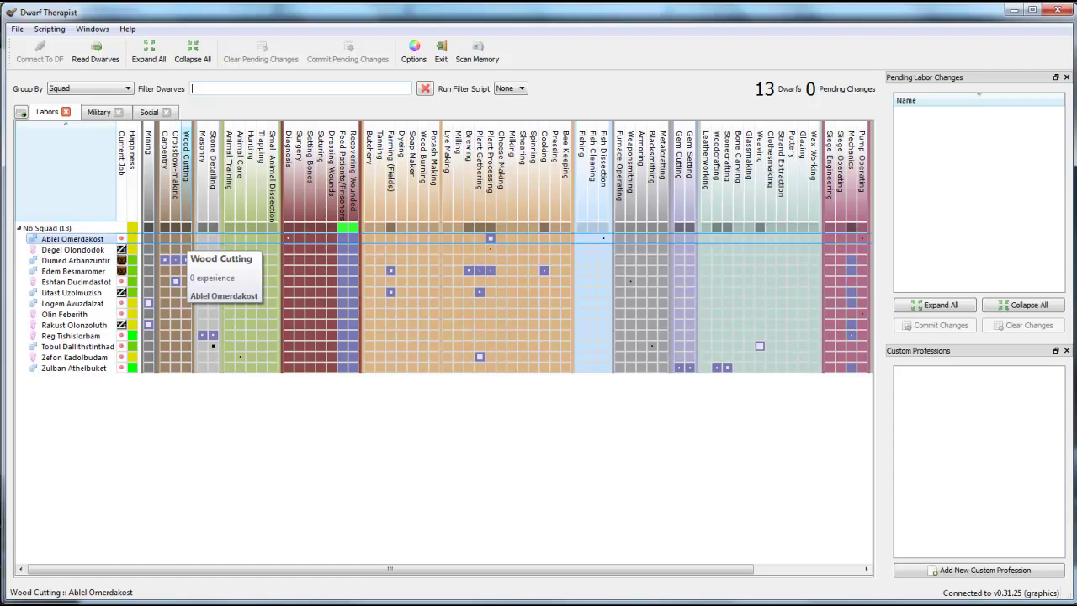
{"action": "left_click", "coordinate": [186, 239]}
{"action": "left_click", "coordinate": [186, 250]}
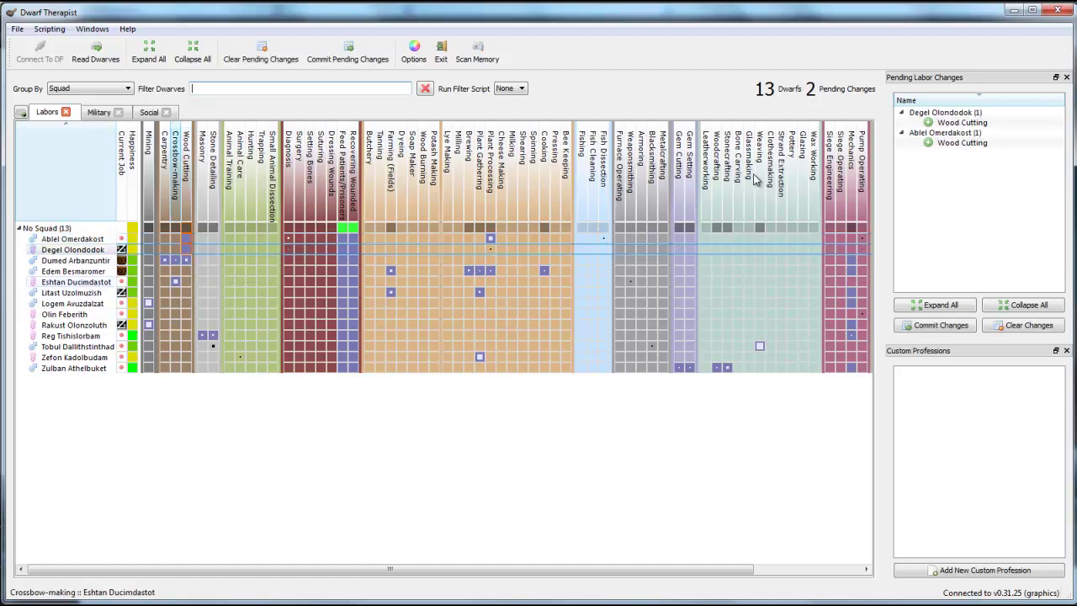
{"action": "left_click", "coordinate": [186, 271]}
{"action": "left_click", "coordinate": [186, 282]}
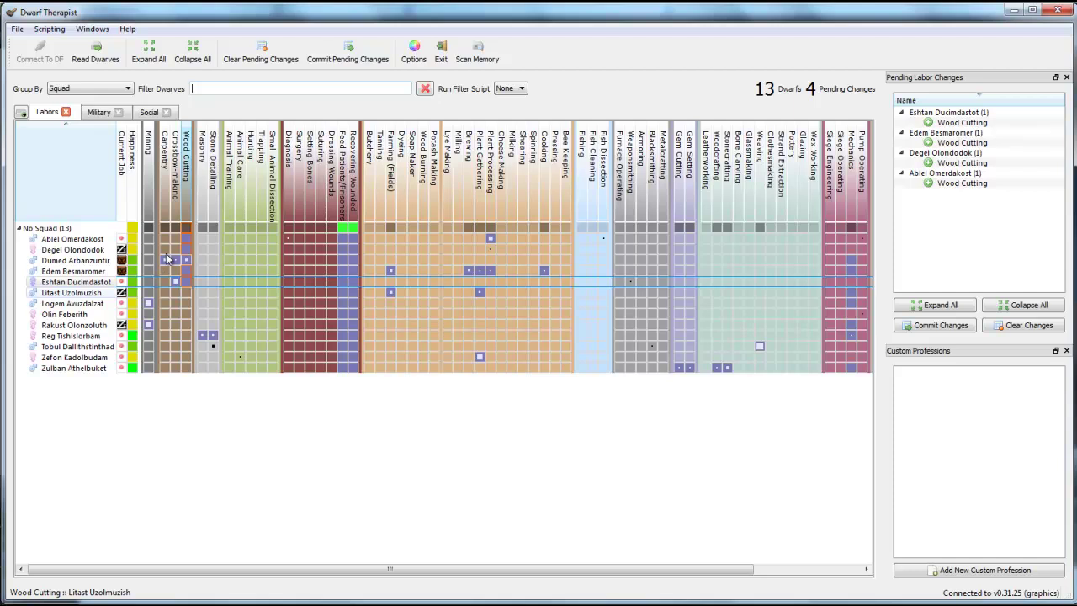
{"action": "left_click", "coordinate": [186, 293]}
{"action": "left_click", "coordinate": [186, 303]}
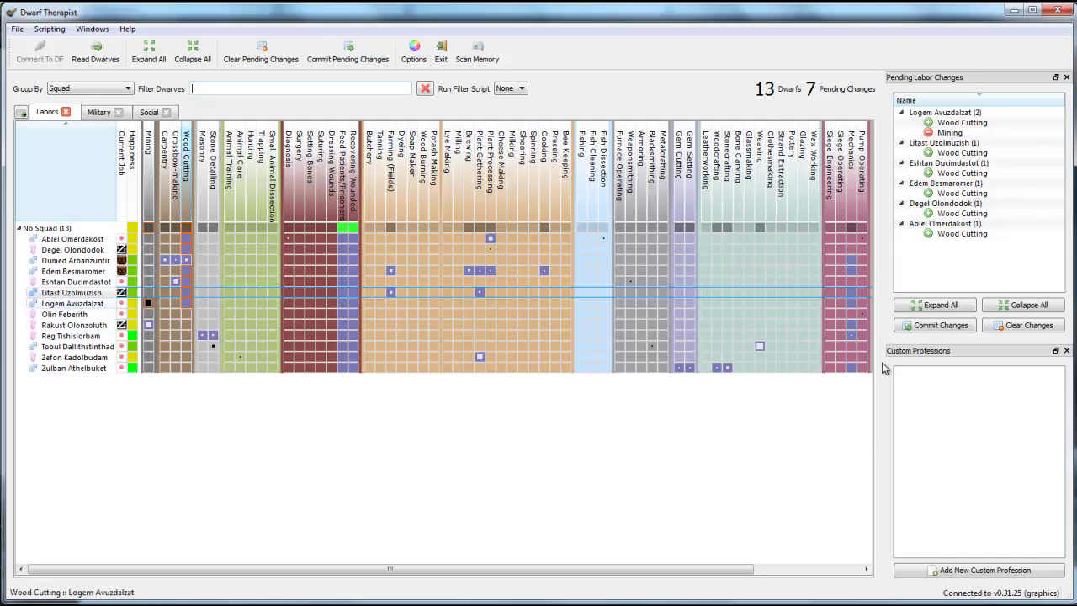
{"action": "left_click", "coordinate": [186, 303]}
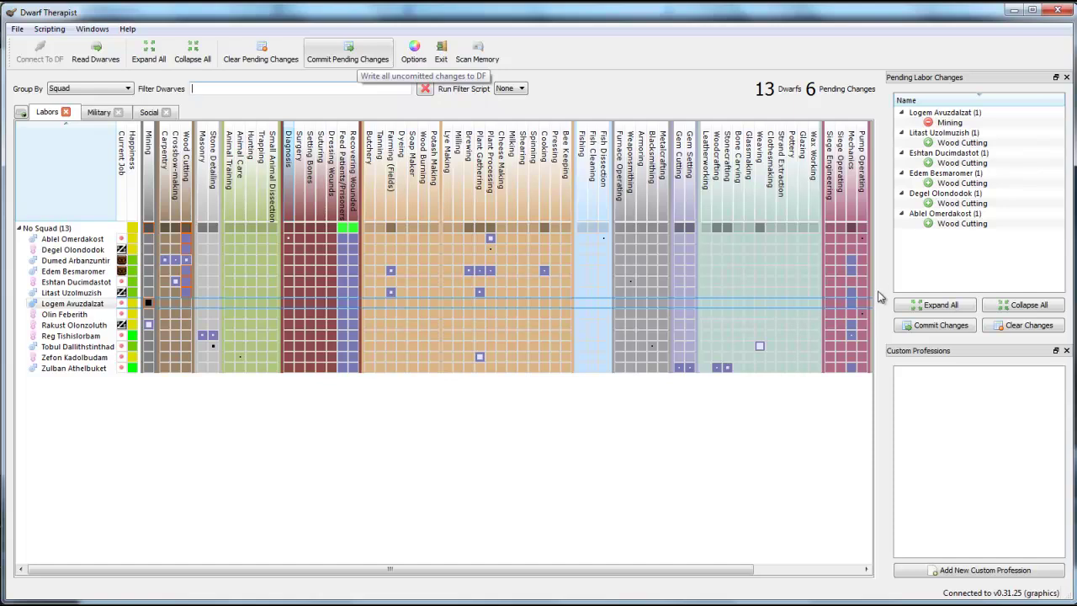
Commit the pending labor changes to the game and read the dwarves again.
{"action": "left_click", "coordinate": [982, 320]}
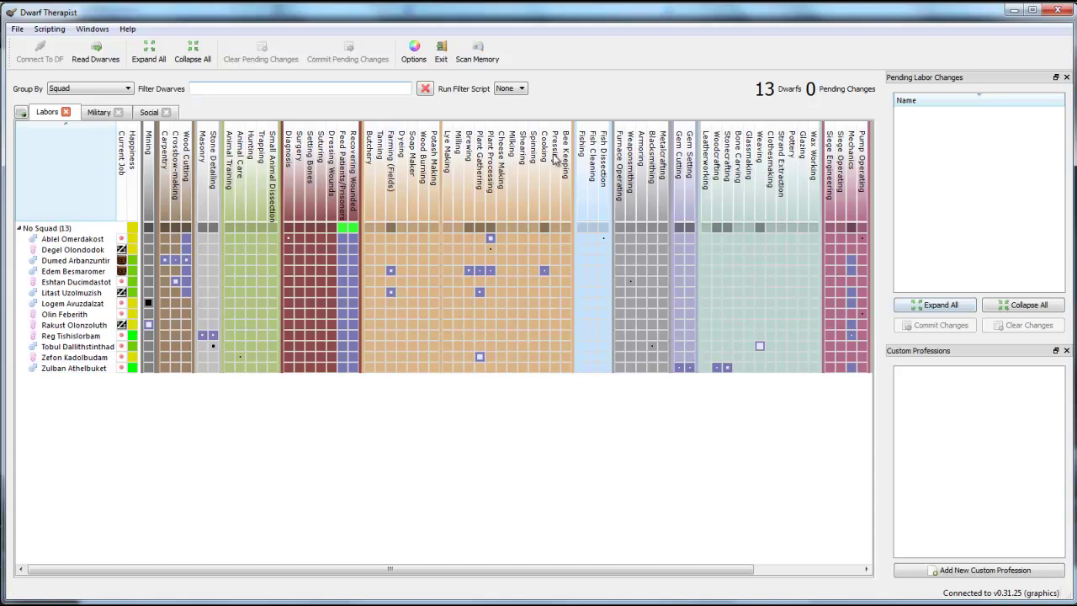
{"action": "key", "text": "ctrl+r"}
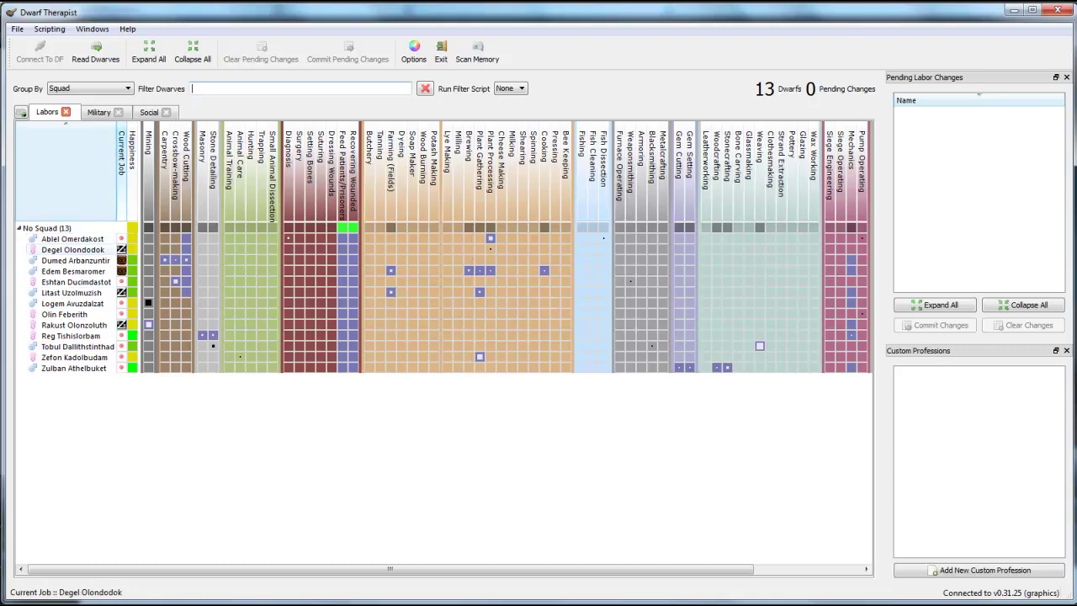
{"action": "mouse_move", "coordinate": [121, 250]}
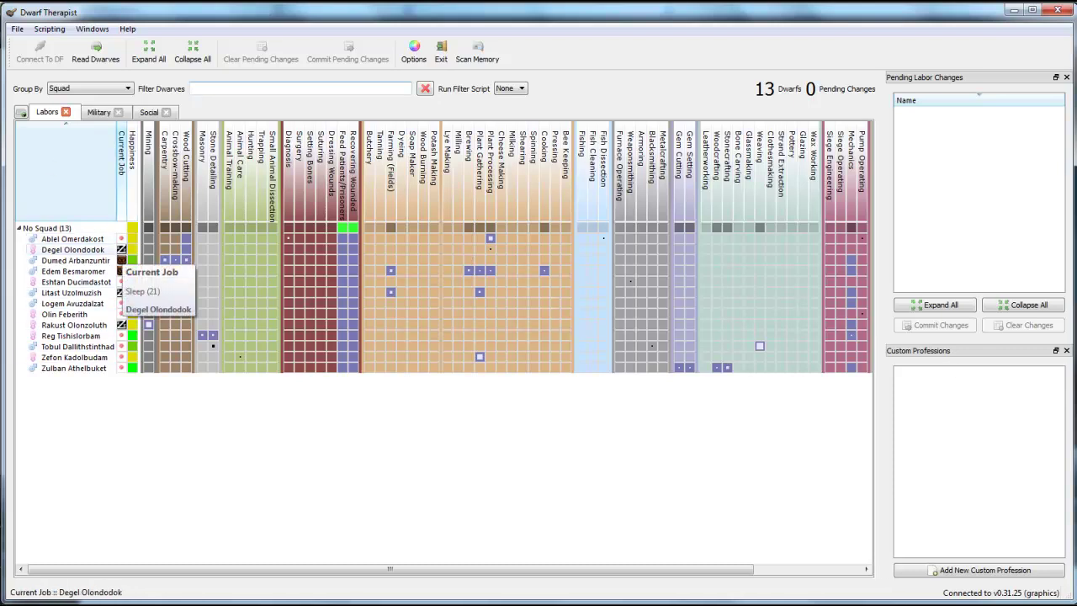
Group the dwarves in the table by Migration Wave.
{"action": "left_click", "coordinate": [115, 86]}
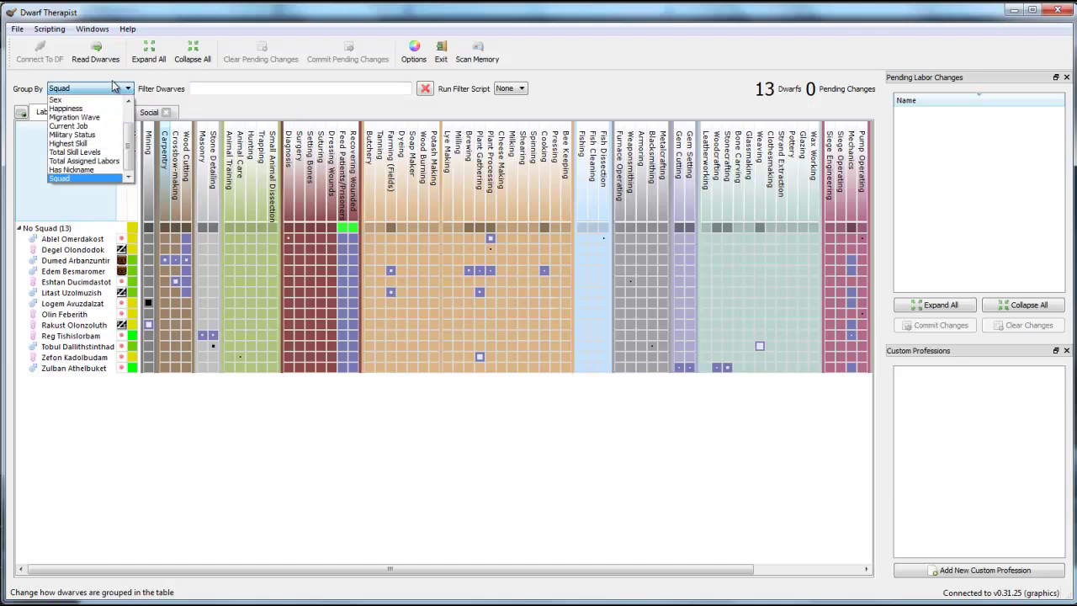
{"action": "scroll", "coordinate": [94, 116], "scroll_direction": "down", "scroll_amount": 1}
{"action": "scroll", "coordinate": [94, 115], "scroll_direction": "up", "scroll_amount": 1}
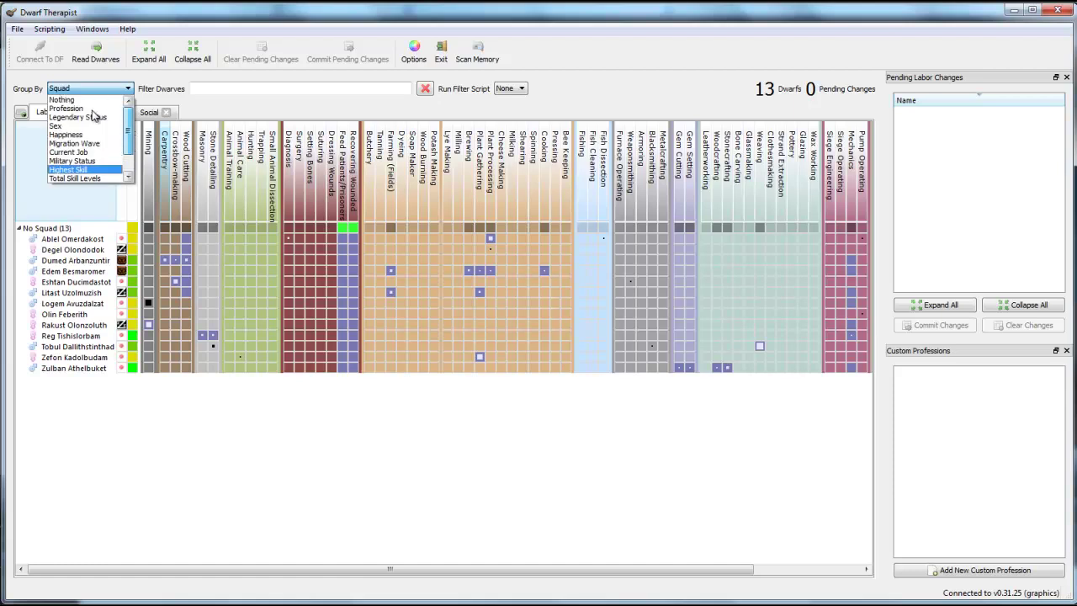
{"action": "key", "text": "Down"}
{"action": "key", "text": "Down"}
{"action": "key", "text": "Down"}
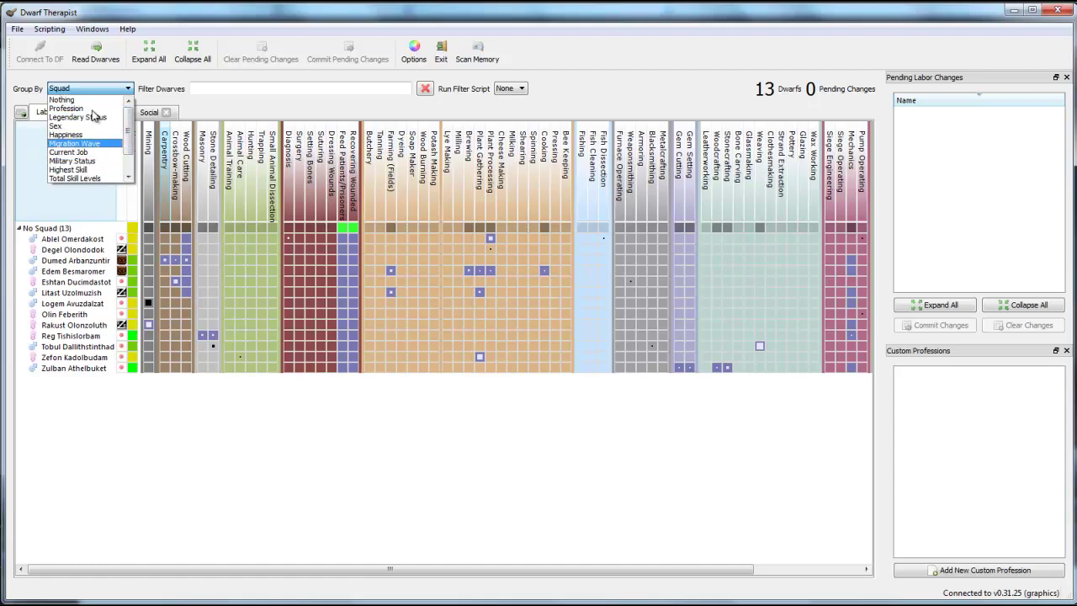
{"action": "key", "text": "Return"}
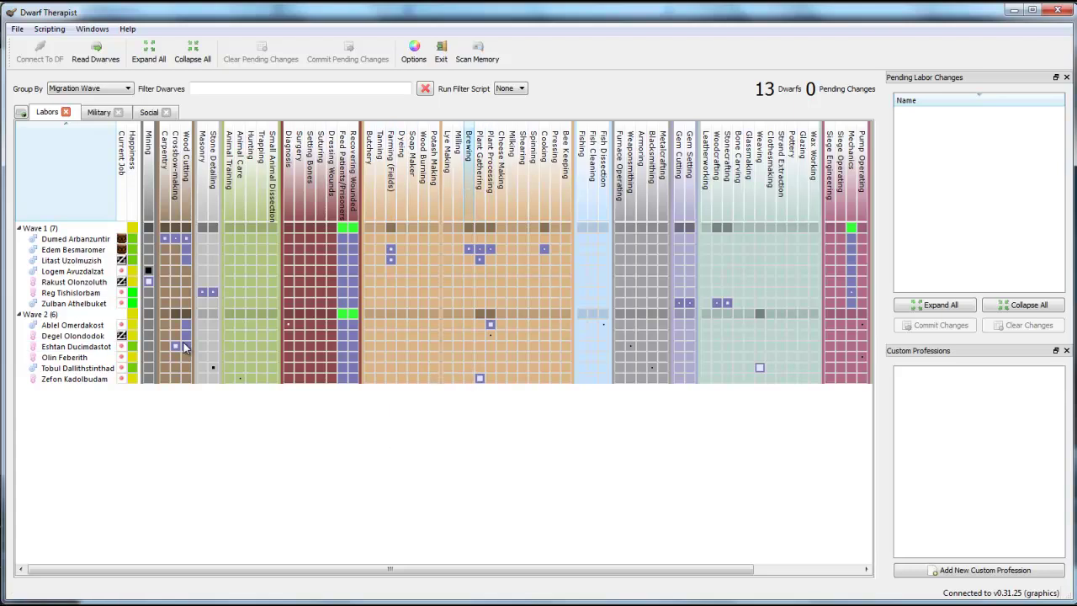
Sort the grouped dwarves by Brewing and look over their labors through to the hauling columns.
{"action": "left_click", "coordinate": [469, 156]}
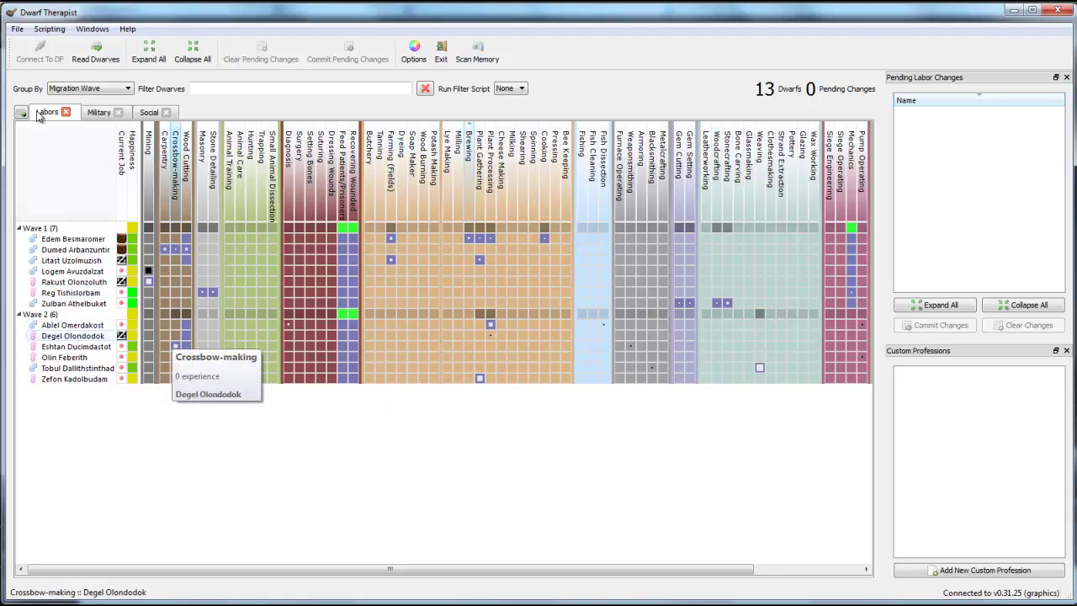
{"action": "scroll", "coordinate": [142, 333], "scroll_direction": "right", "scroll_amount": 3}
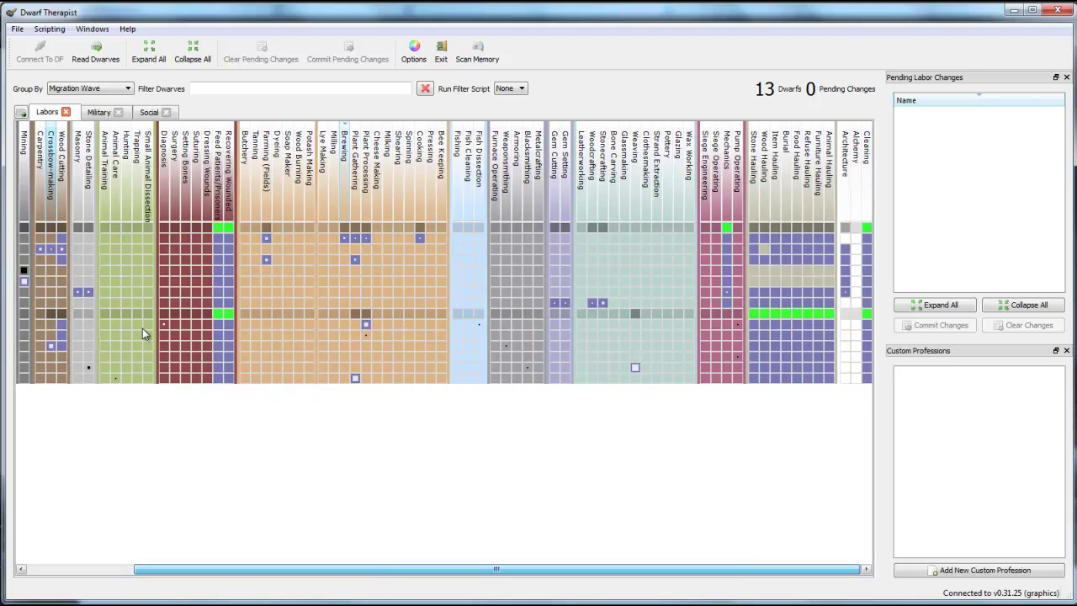
{"action": "scroll", "coordinate": [319, 295], "scroll_direction": "left", "scroll_amount": 3}
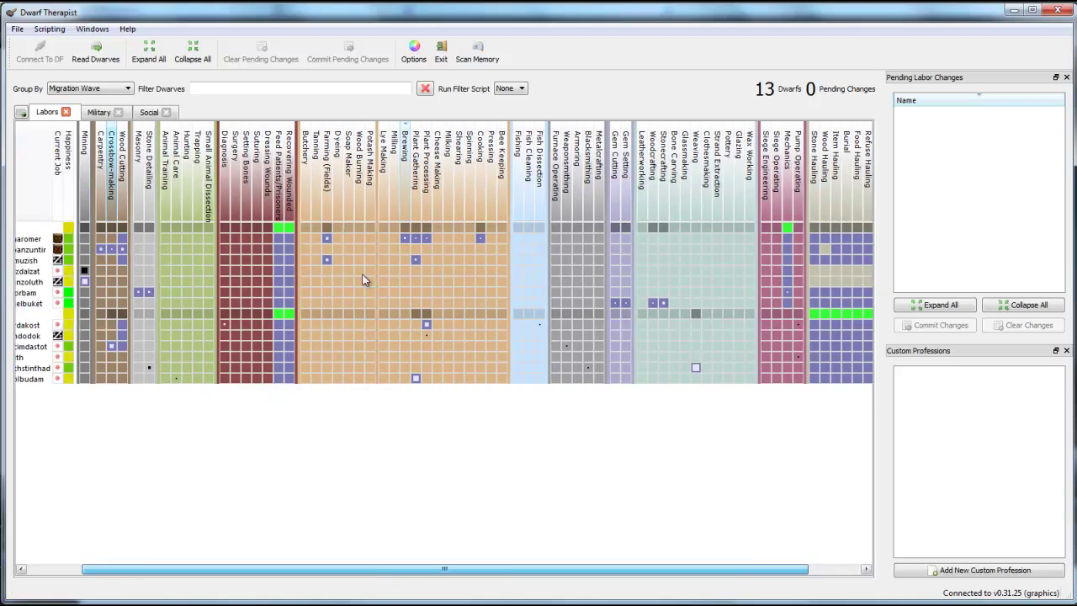